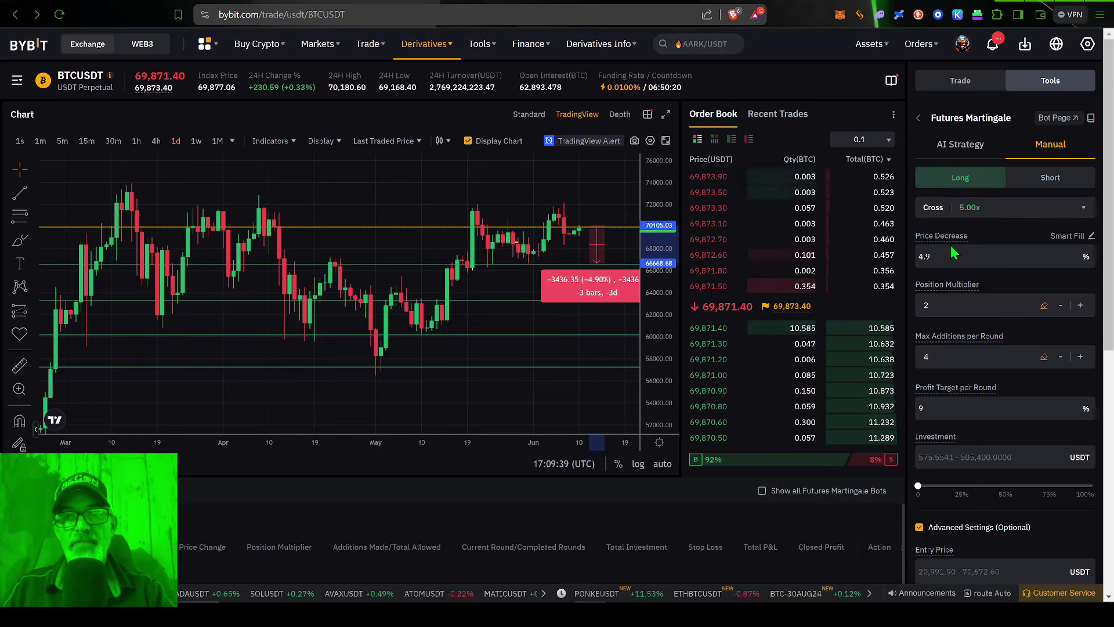
pyautogui.moveTo(927, 237)
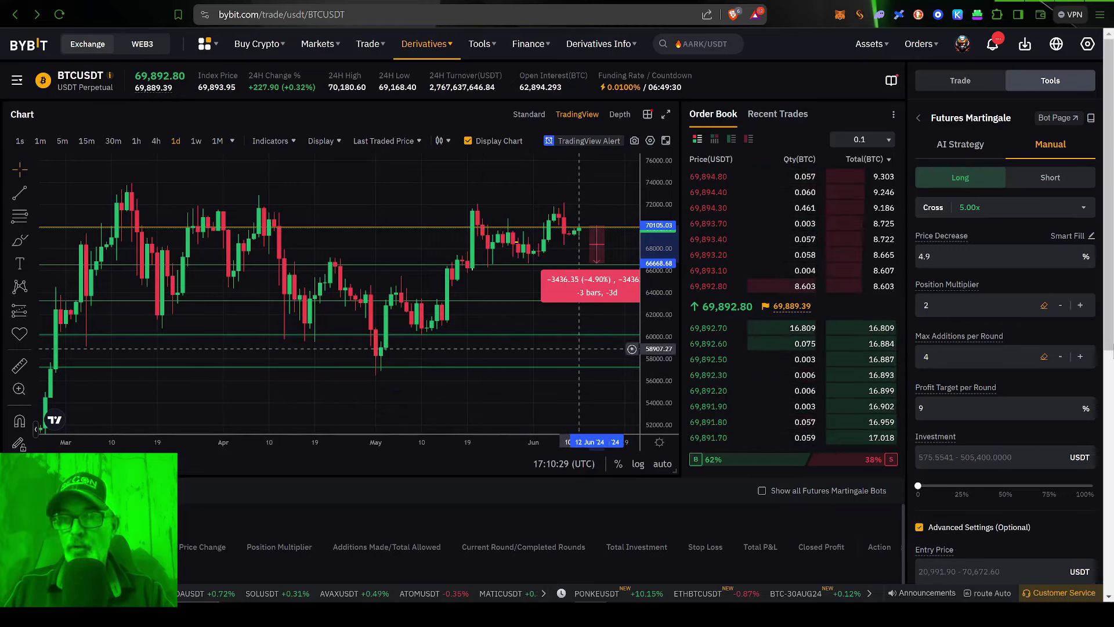
pyautogui.moveTo(924, 335)
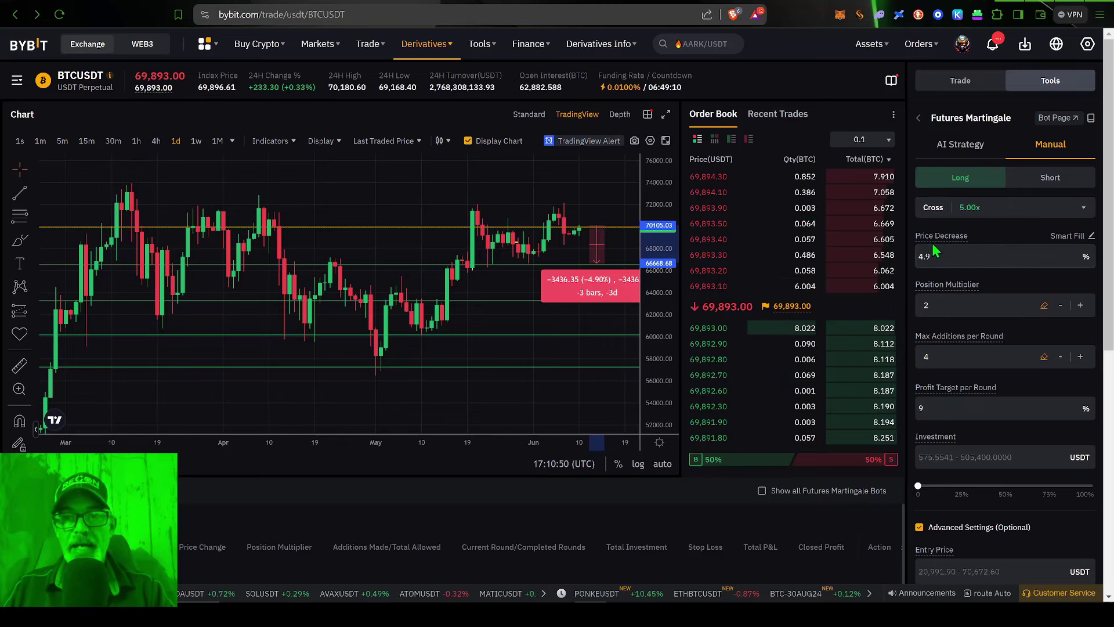
pyautogui.moveTo(919, 236)
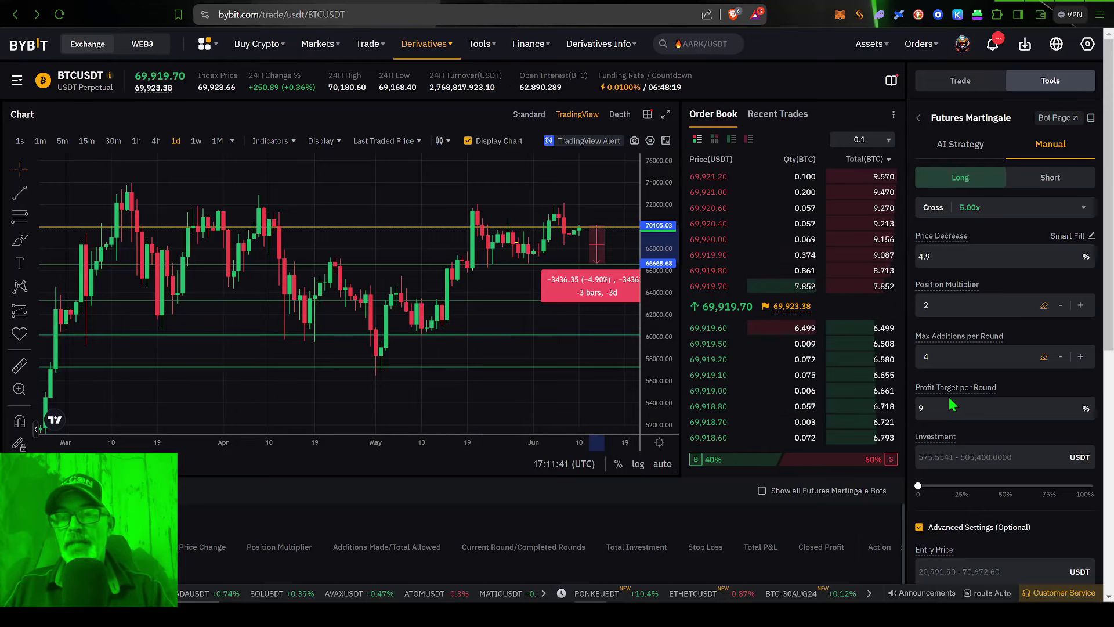
pyautogui.moveTo(947, 393)
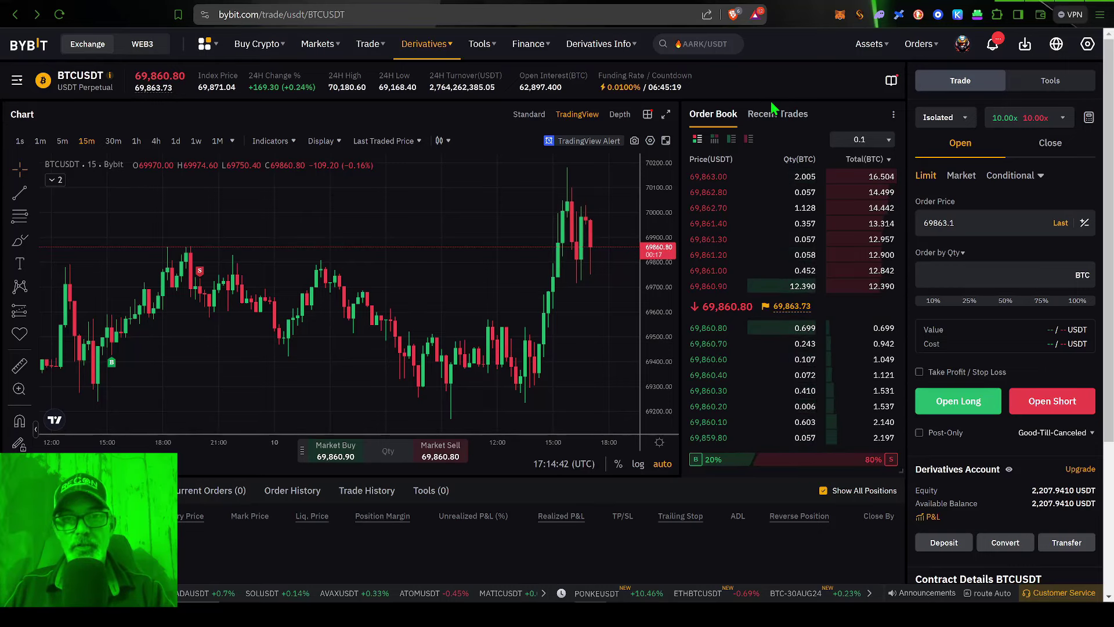
# Open the BTCUSDT contract from the USDT Perpetuals derivatives.
pyautogui.moveTo(435, 52)
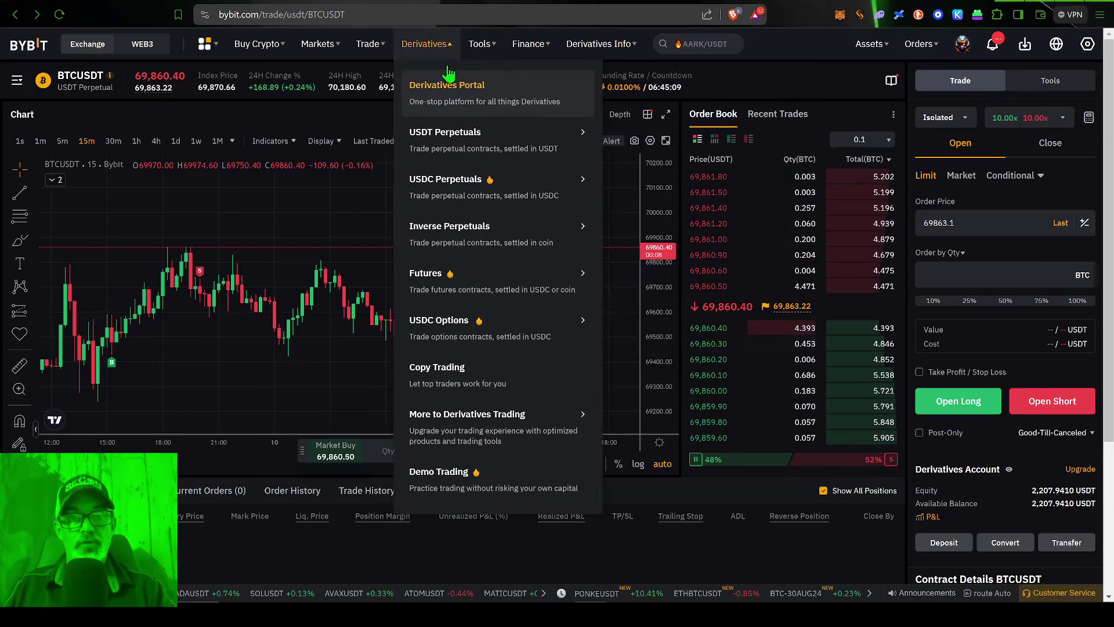
pyautogui.moveTo(452, 148)
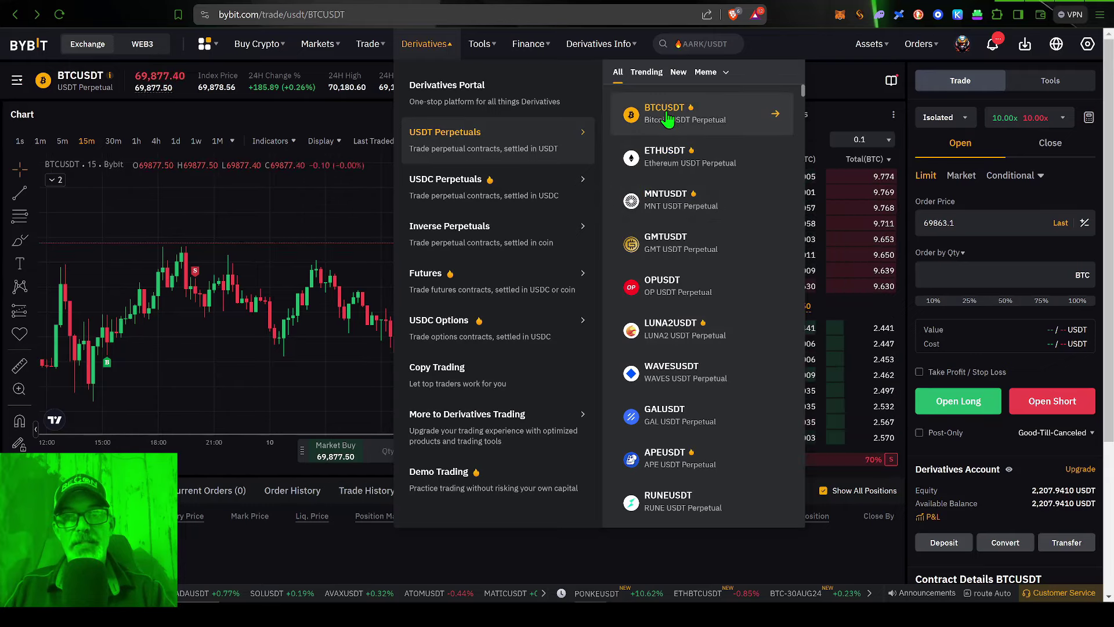
pyautogui.click(667, 118)
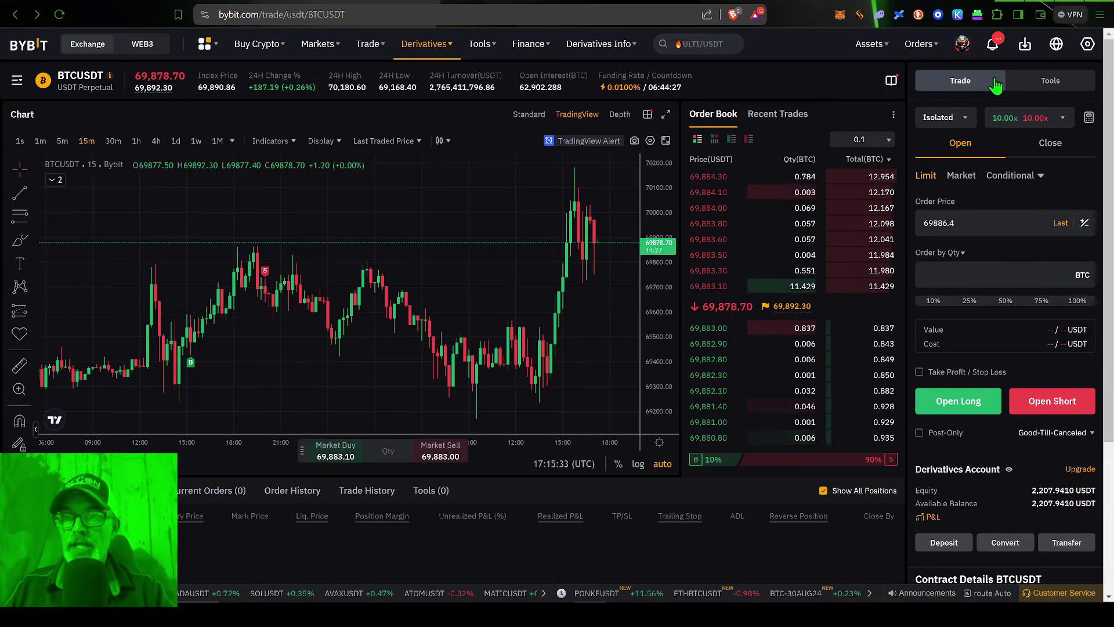
# Open the Futures Martingale trading bot for BTCUSDT and switch it to manual configuration.
pyautogui.click(1047, 82)
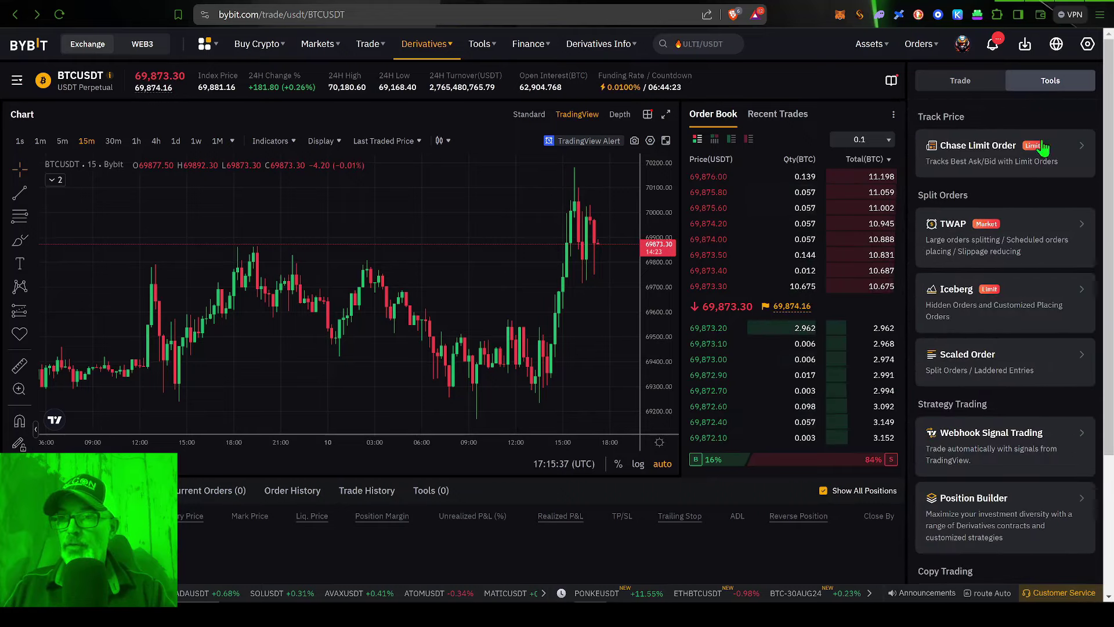
pyautogui.moveTo(1109, 237); pyautogui.dragTo(1107, 429)
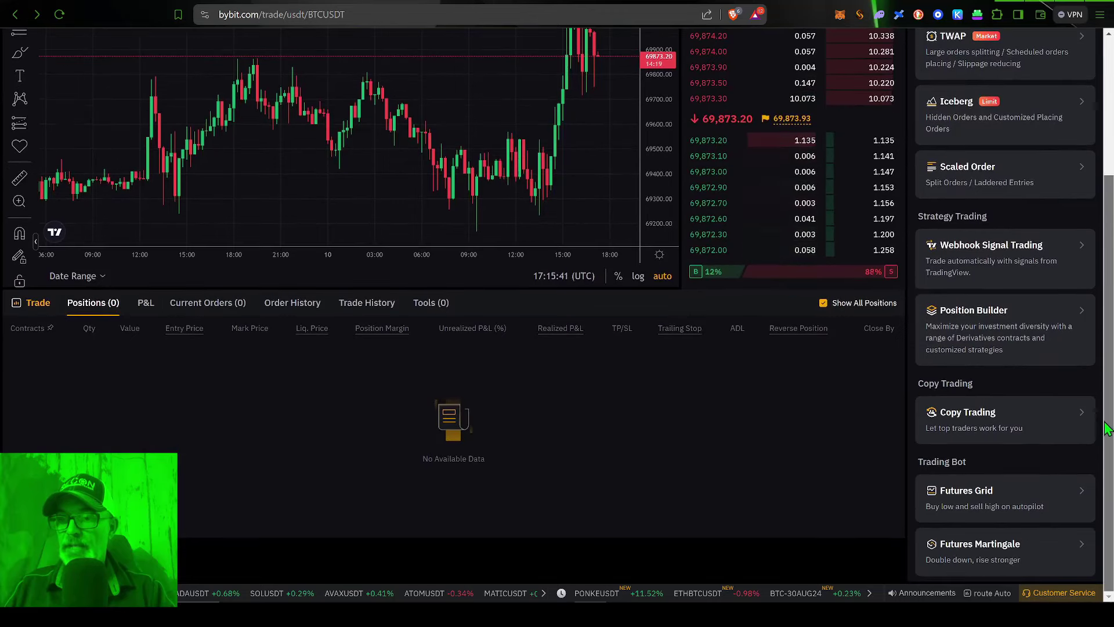
pyautogui.click(986, 550)
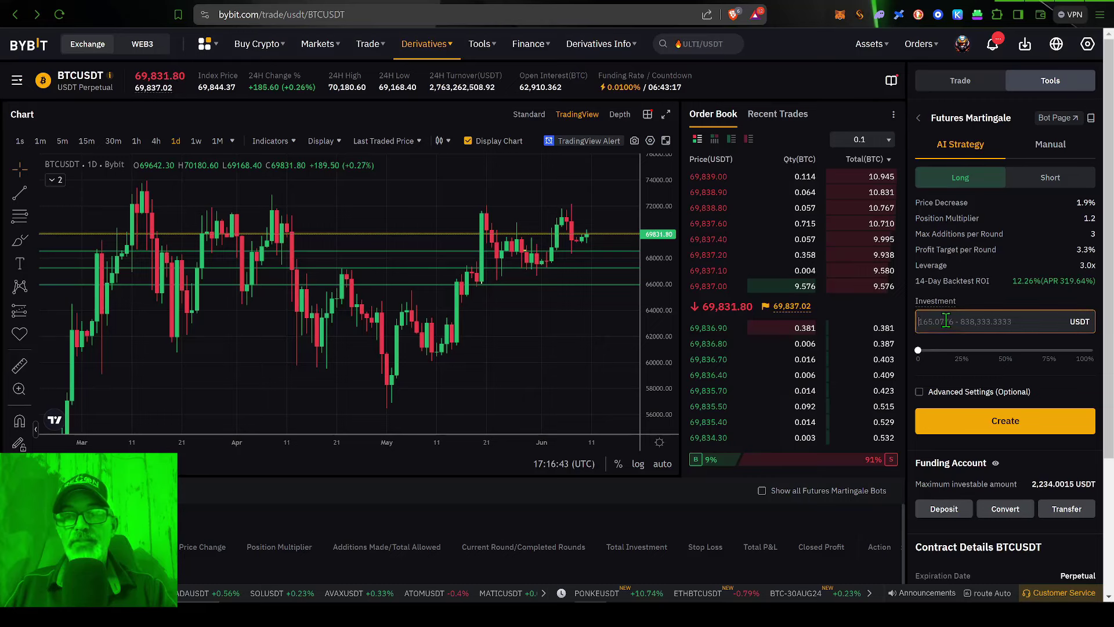
pyautogui.moveTo(943, 302)
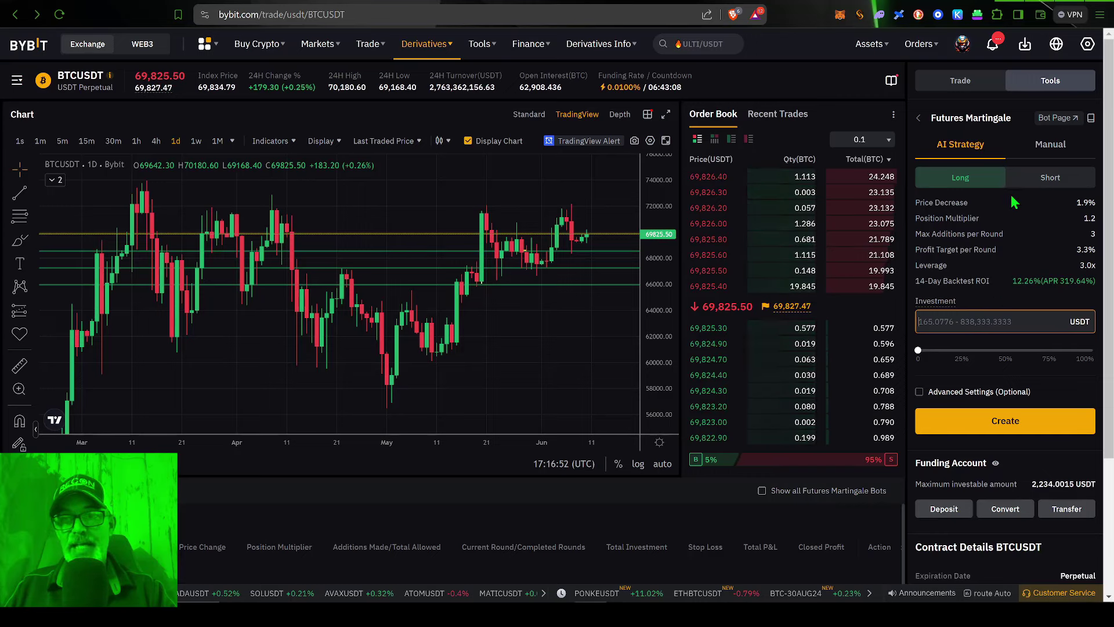
pyautogui.click(1051, 145)
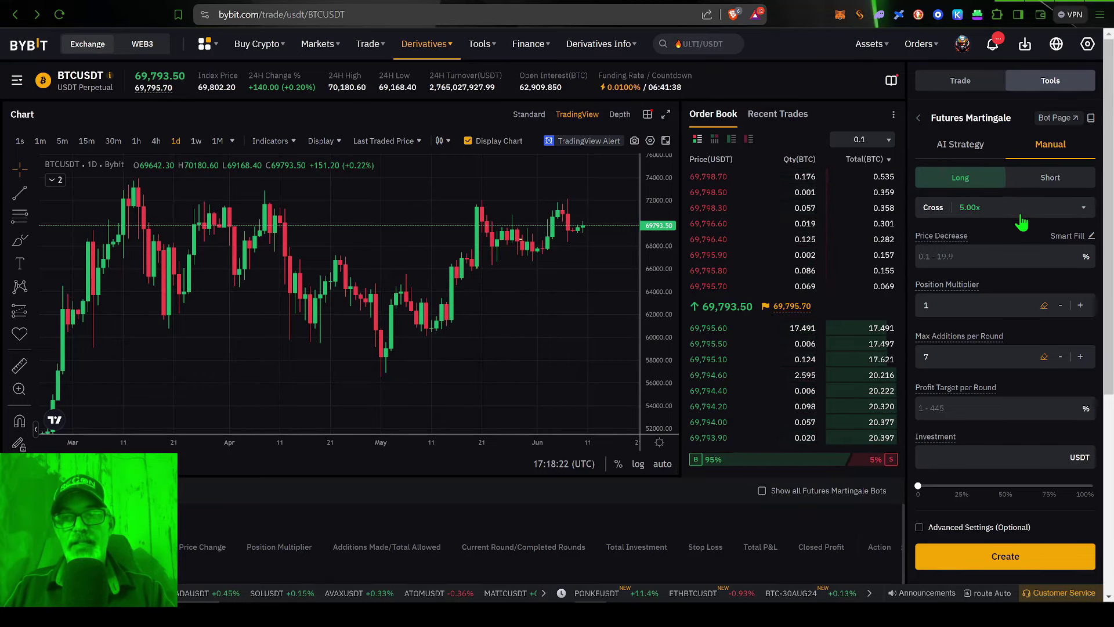
# Confirm 5x leverage for the long Martingale bot and set its Price Decrease to 4.9%.
pyautogui.click(1062, 212)
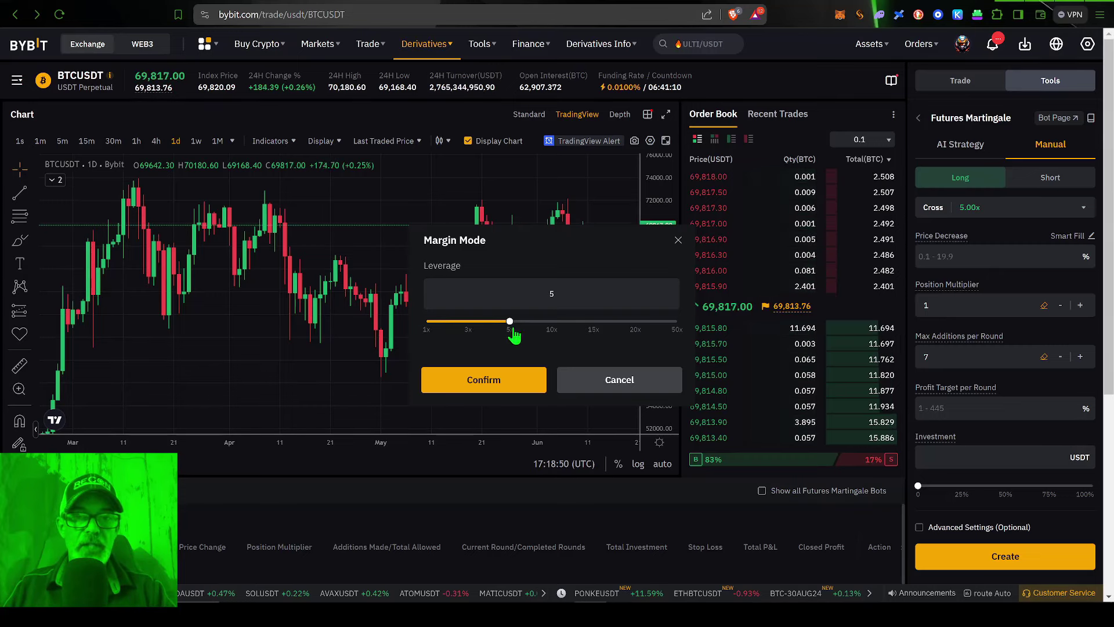
pyautogui.click(509, 382)
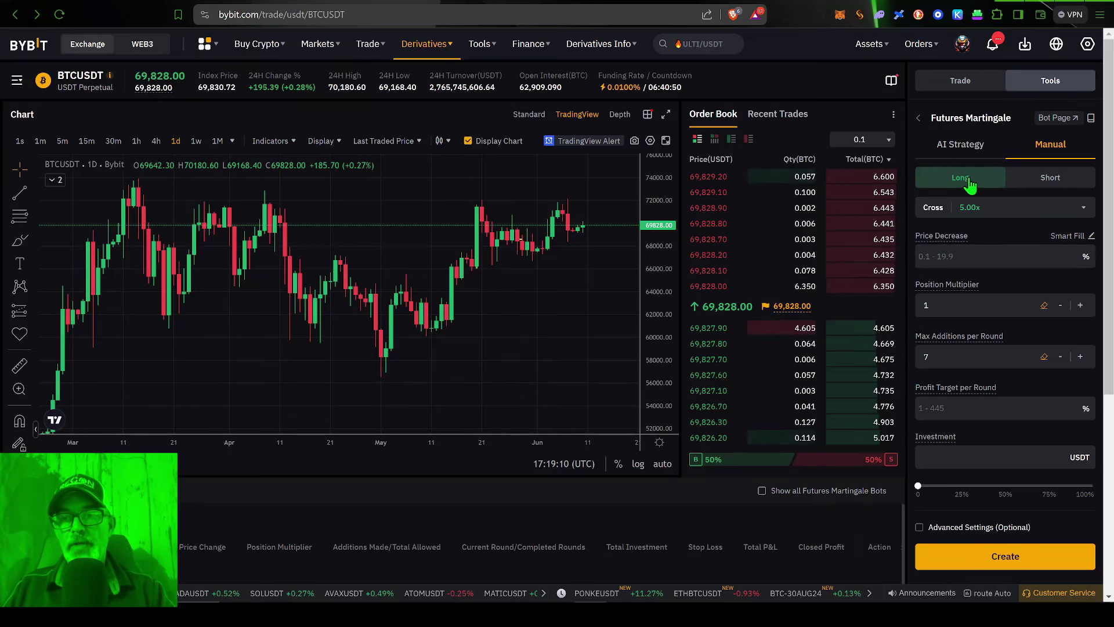
pyautogui.click(960, 256)
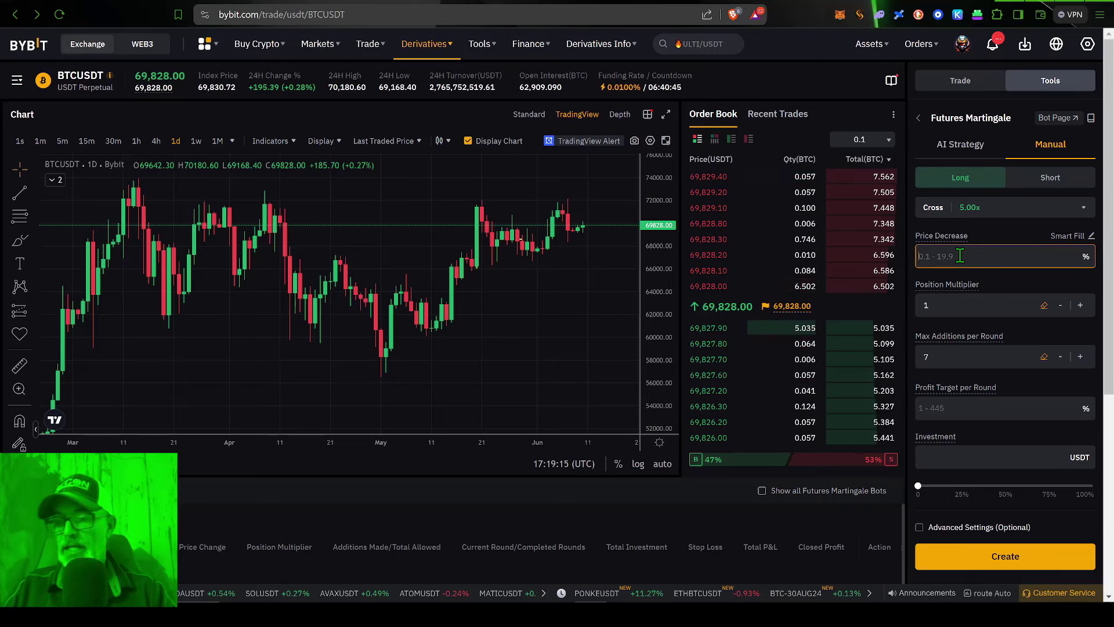
pyautogui.write('4.9')
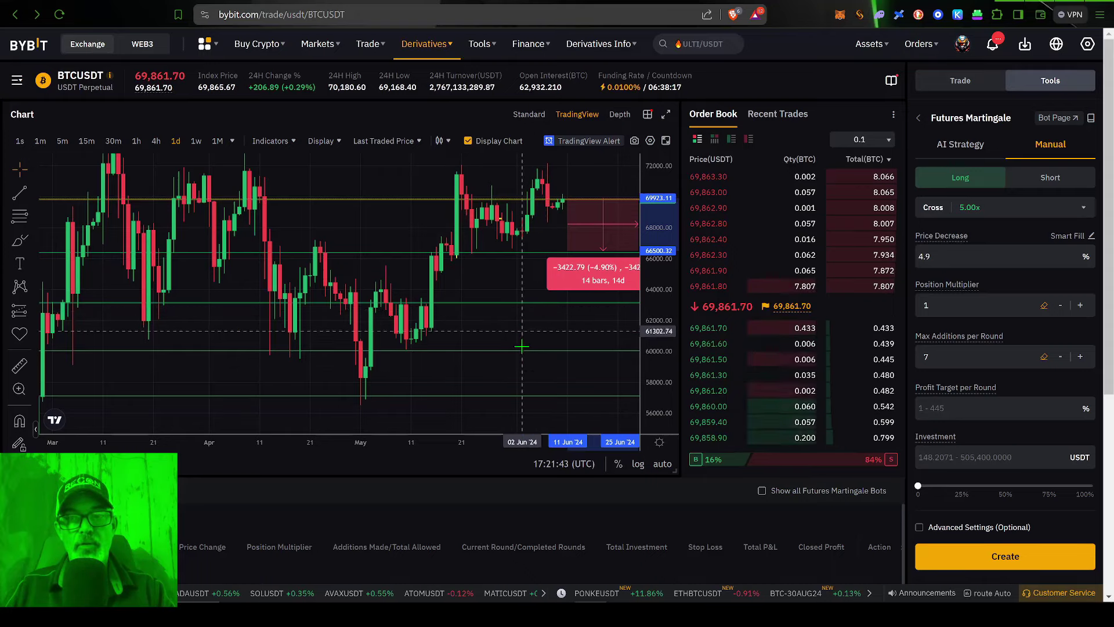
# Set the bot's Position Multiplier to 2 and its Max Additions per Round to 4.
pyautogui.moveTo(961, 284)
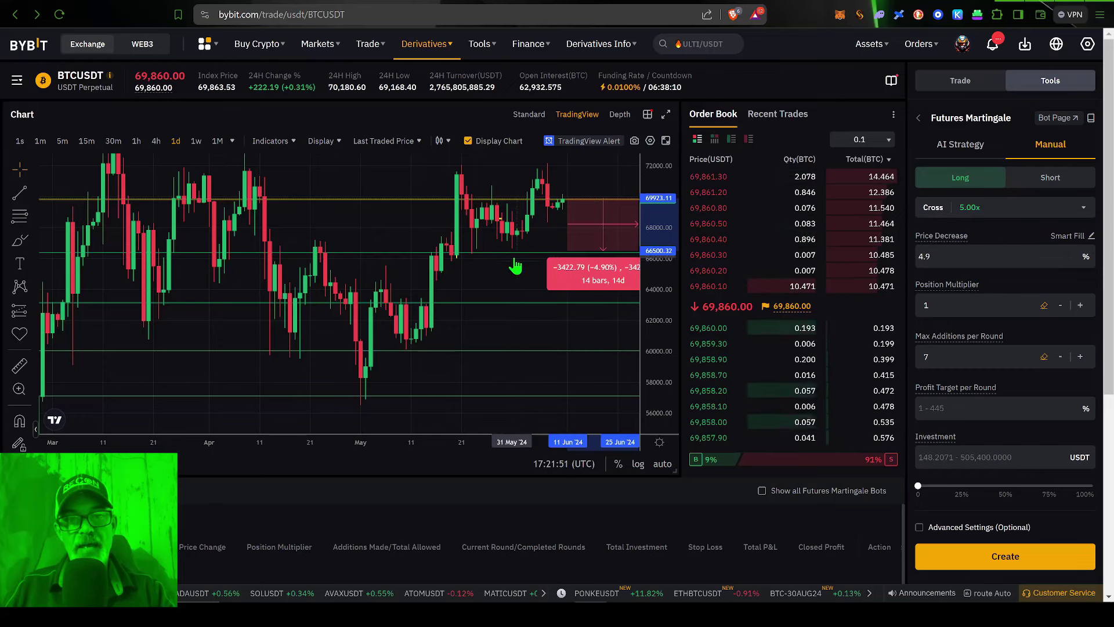
pyautogui.moveTo(938, 288)
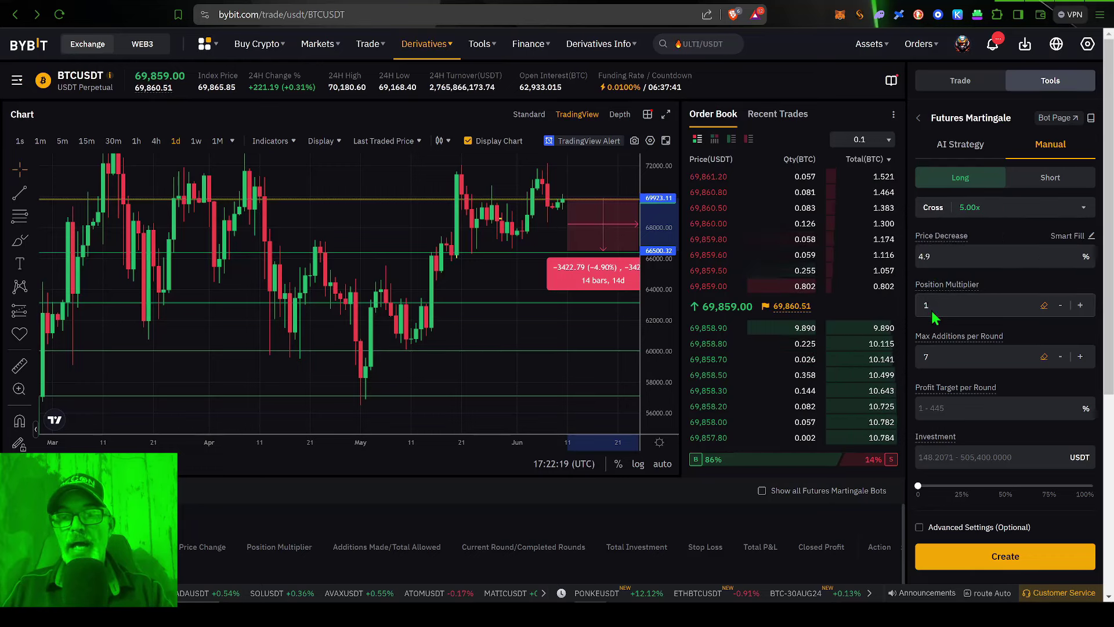
pyautogui.doubleClick(923, 306)
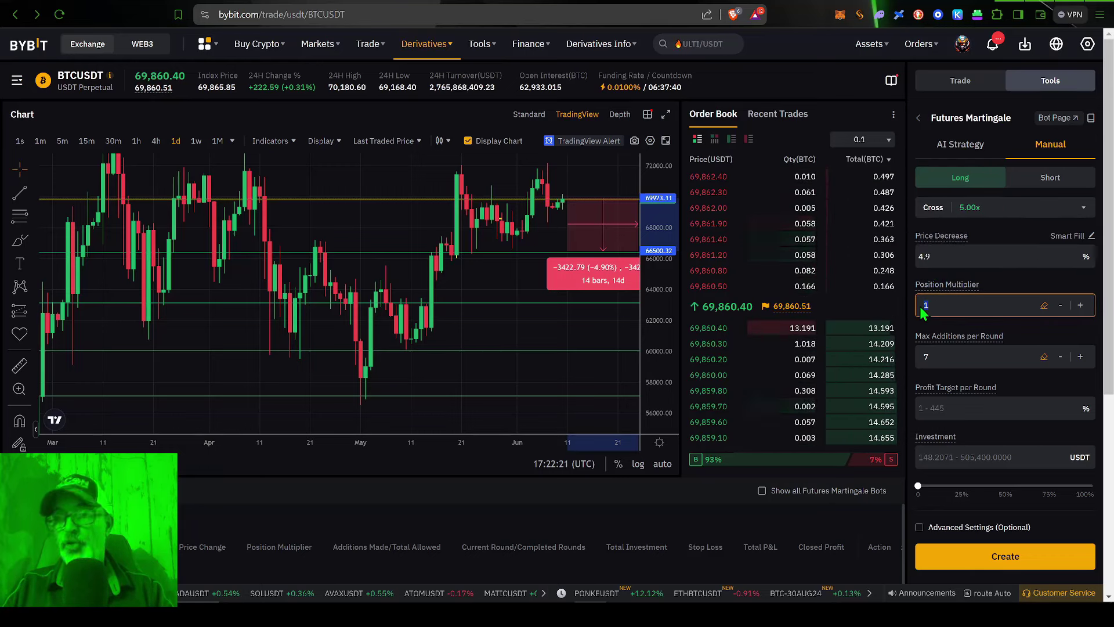
pyautogui.write('2')
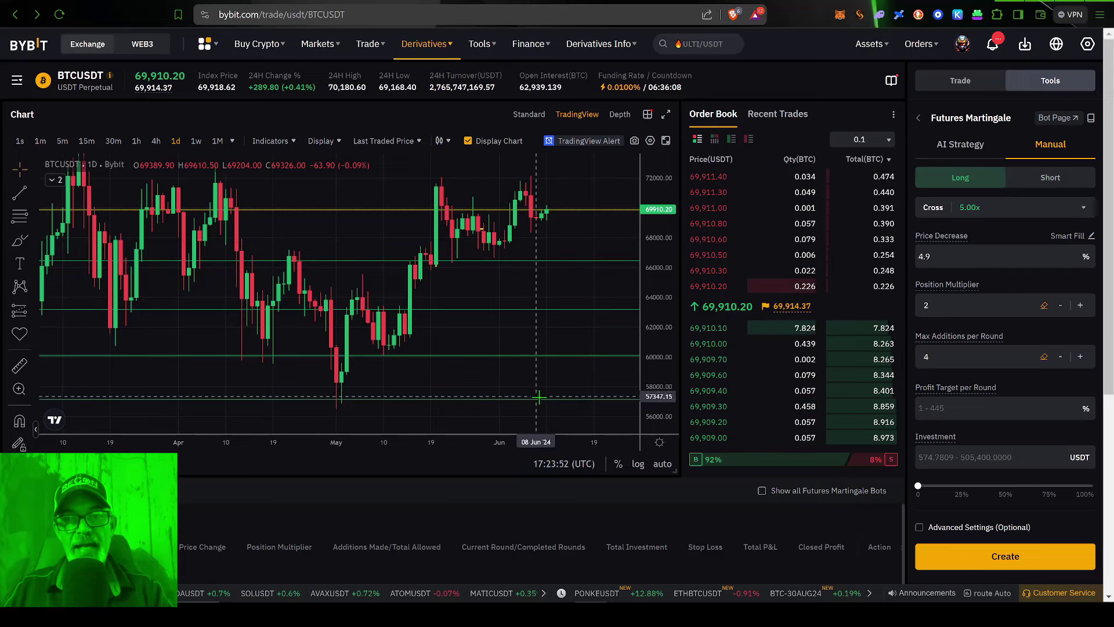
# Set the bot's Profit Target per Round to 9%.
pyautogui.moveTo(966, 395)
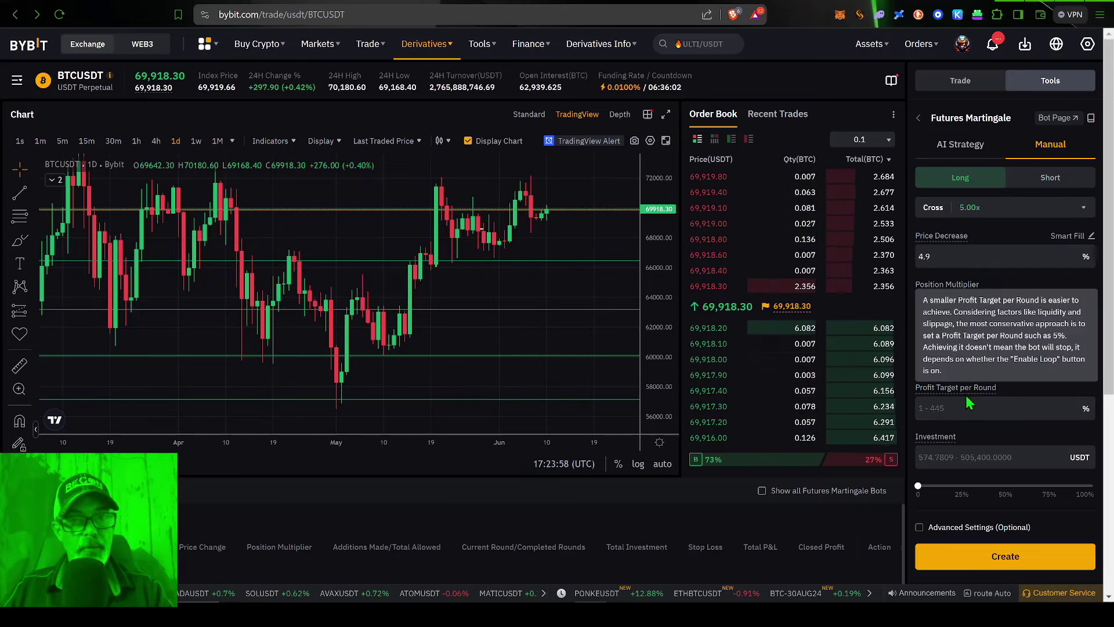
pyautogui.click(962, 408)
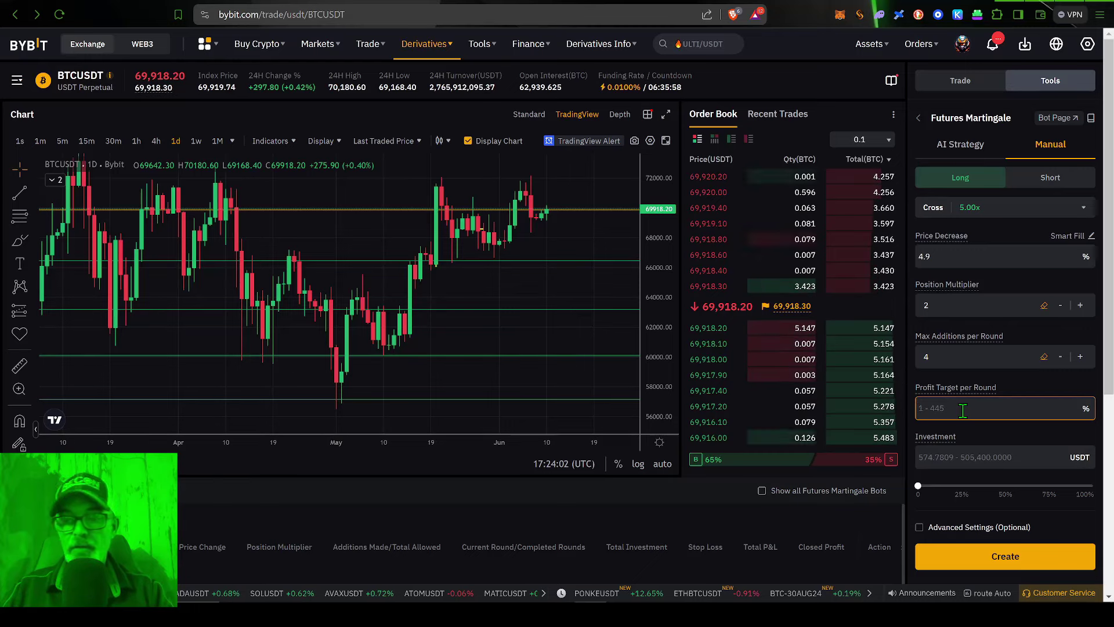
pyautogui.write('9')
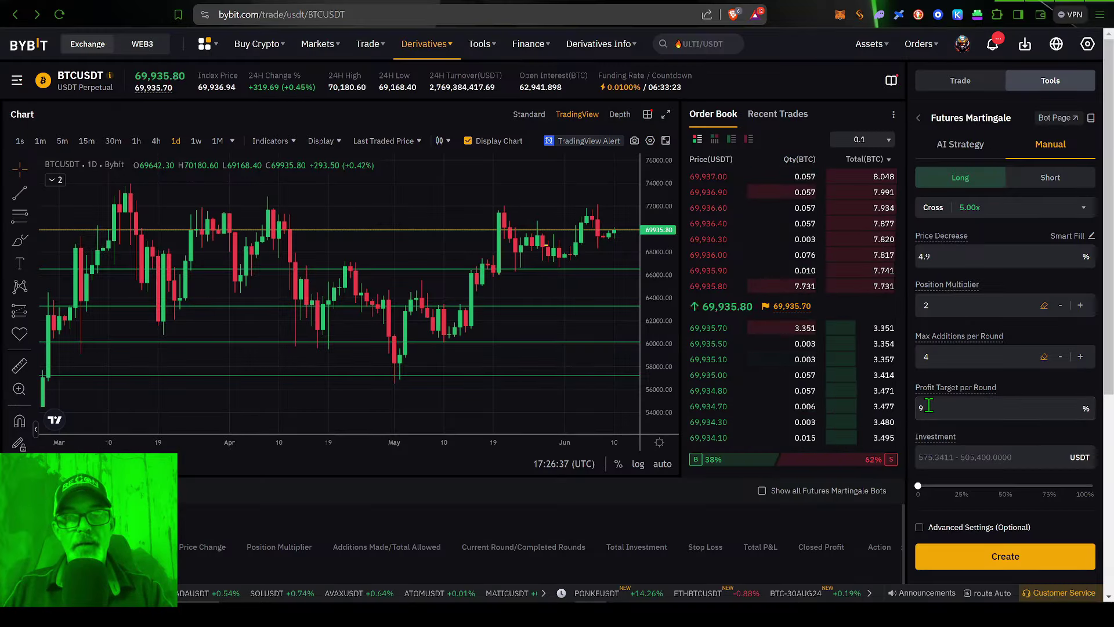
# Set the Martingale bot's investment amount to 600 USDT.
pyautogui.scroll(-1, 1010, 232)
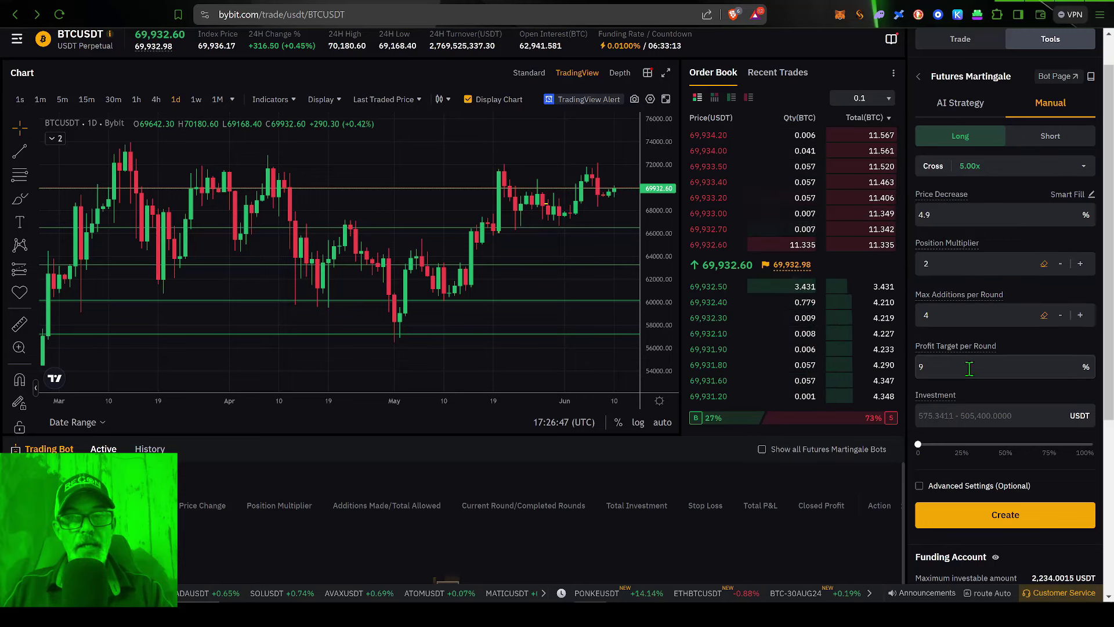
pyautogui.moveTo(919, 394)
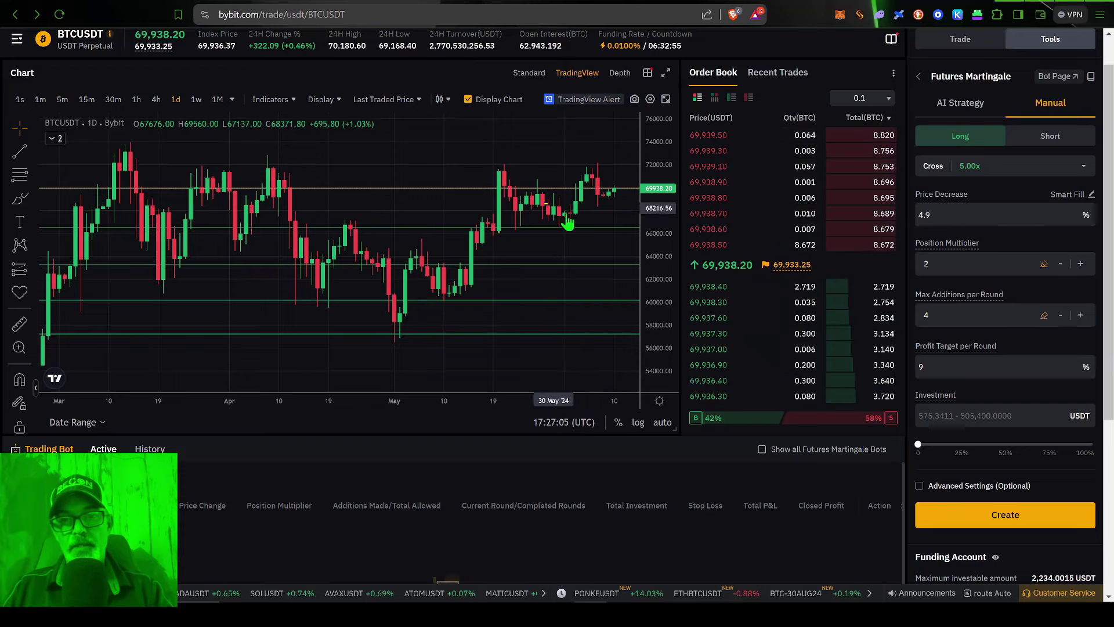
pyautogui.click(944, 416)
pyautogui.write('600')
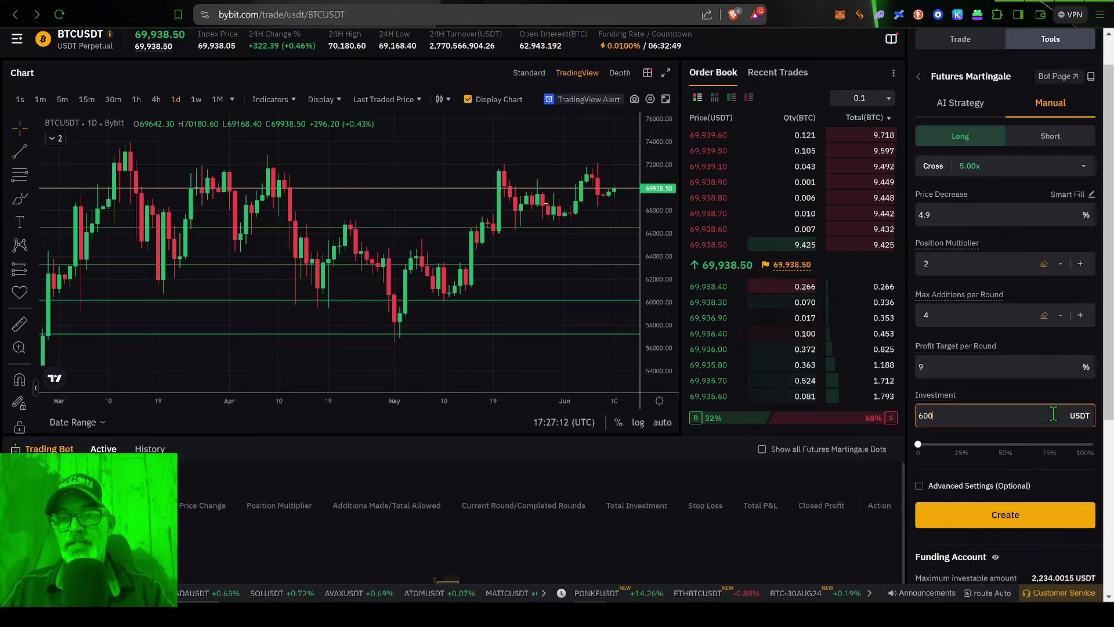
# Enable the bot's Advanced Settings and set the Stop Loss to 50%.
pyautogui.scroll(-1, 1024, 427)
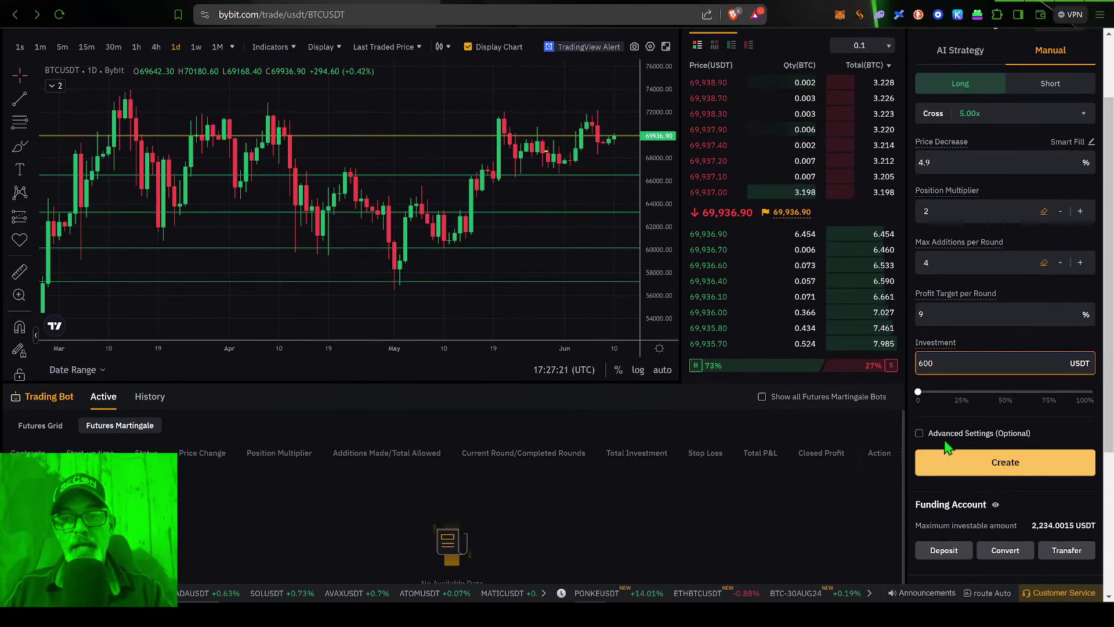
pyautogui.click(920, 434)
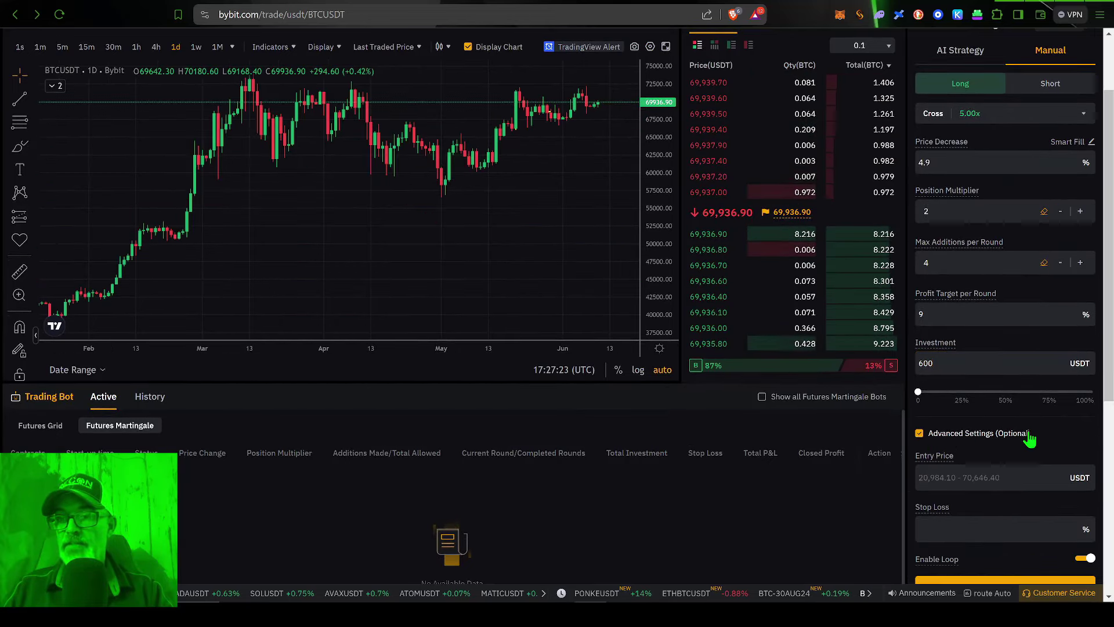
pyautogui.scroll(-3, 930, 318)
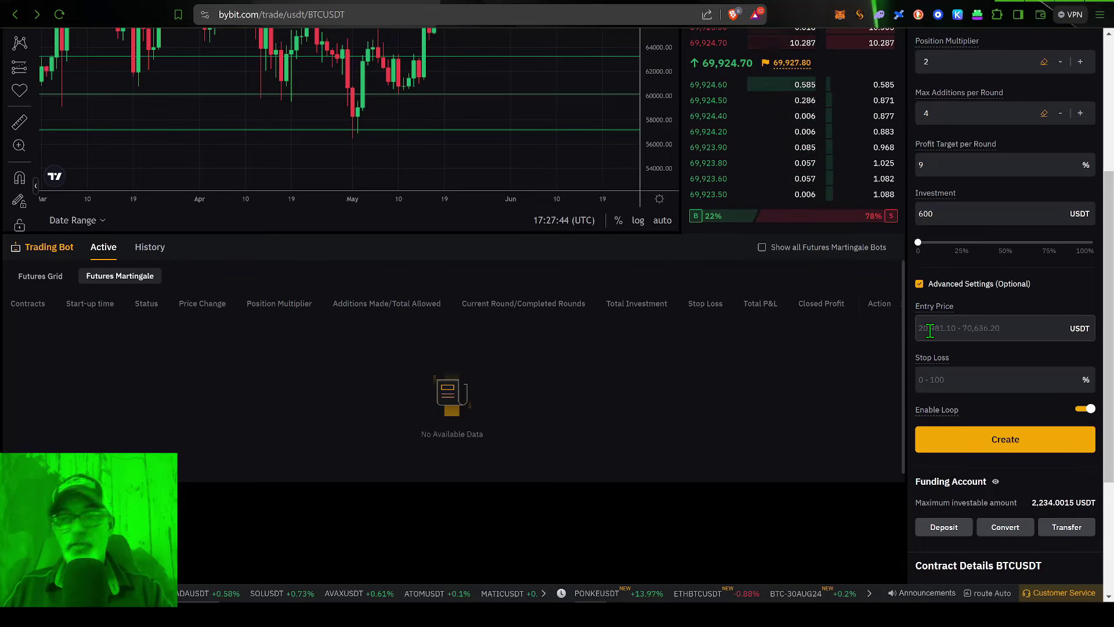
pyautogui.scroll(5, 930, 330)
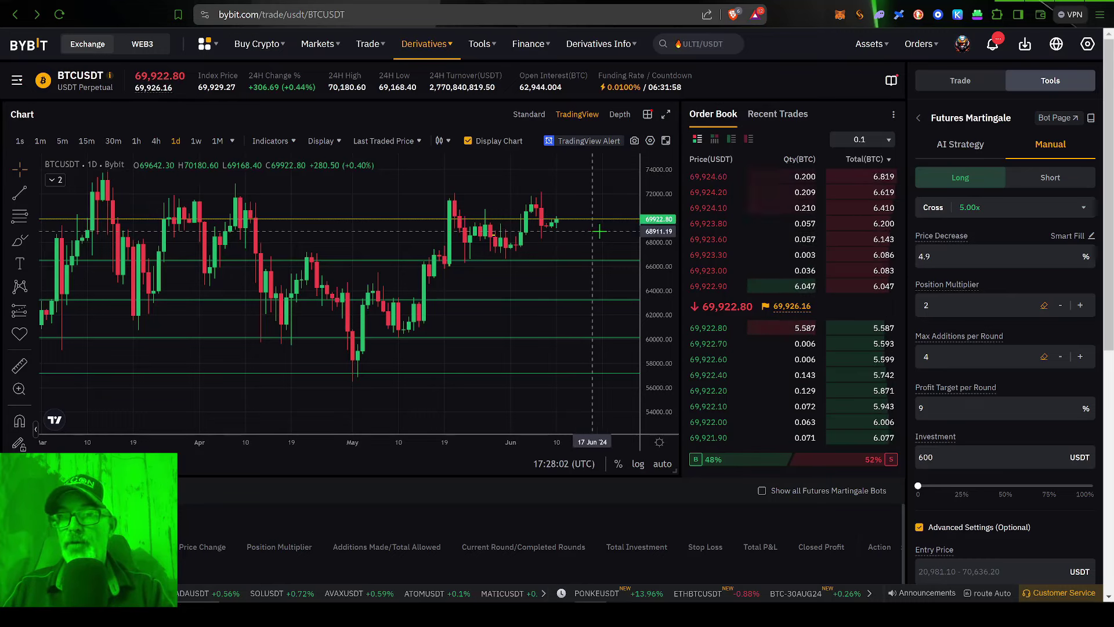
pyautogui.scroll(-3, 938, 416)
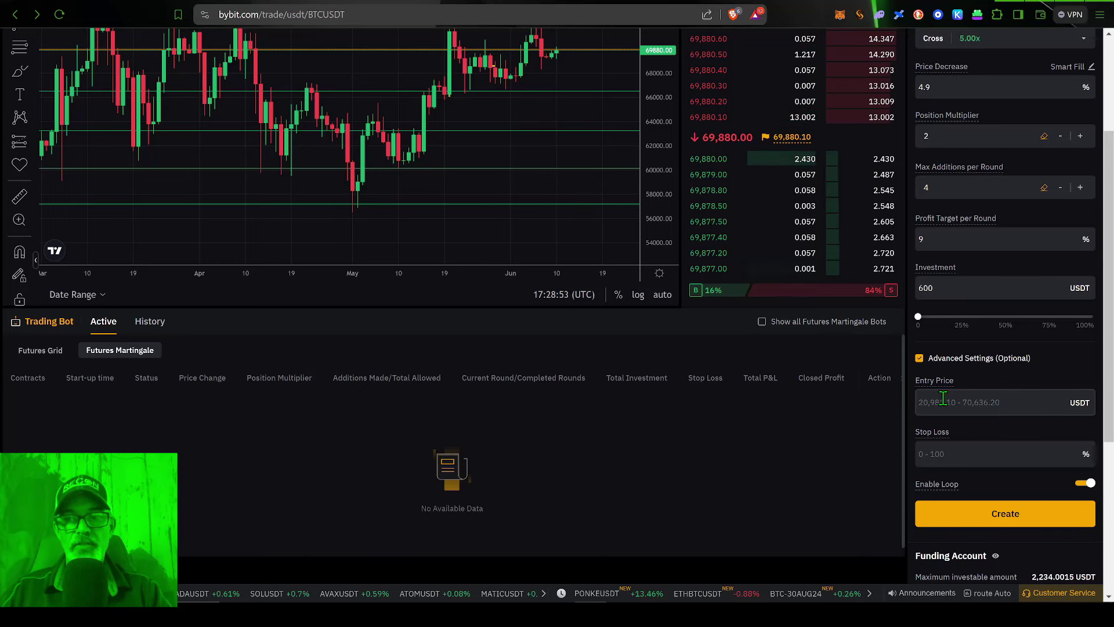
pyautogui.click(956, 454)
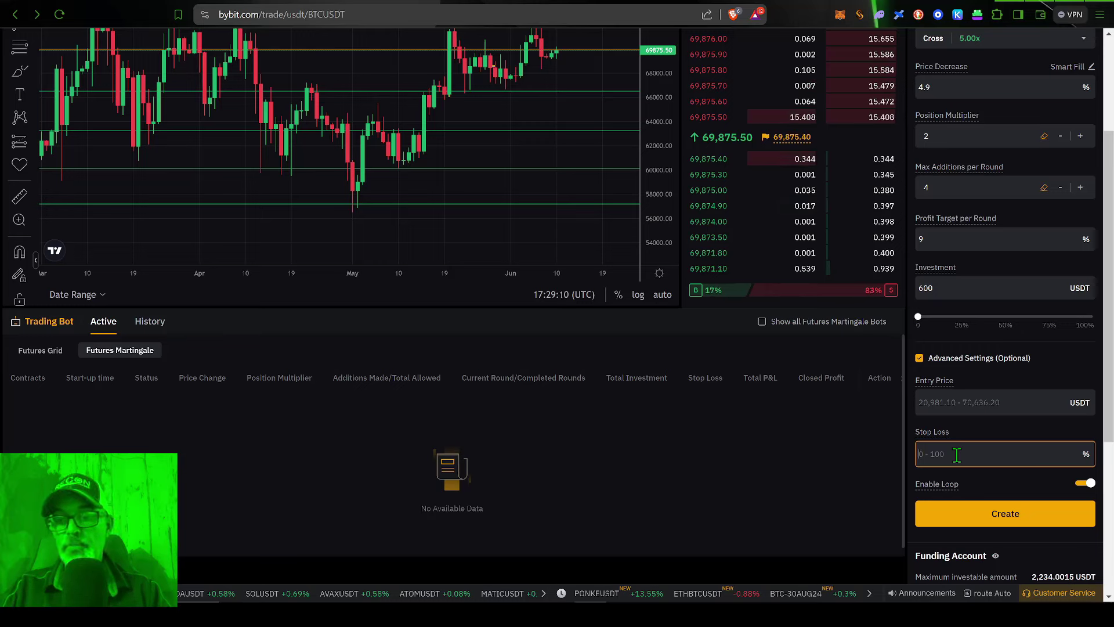
pyautogui.write('50')
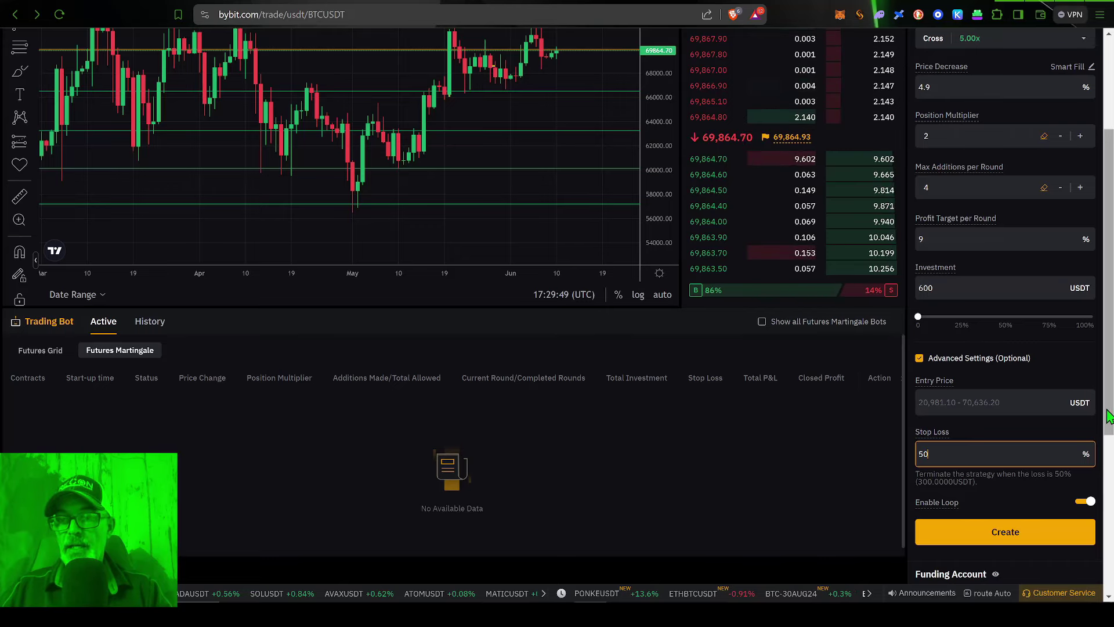
pyautogui.scroll(-2, 968, 450)
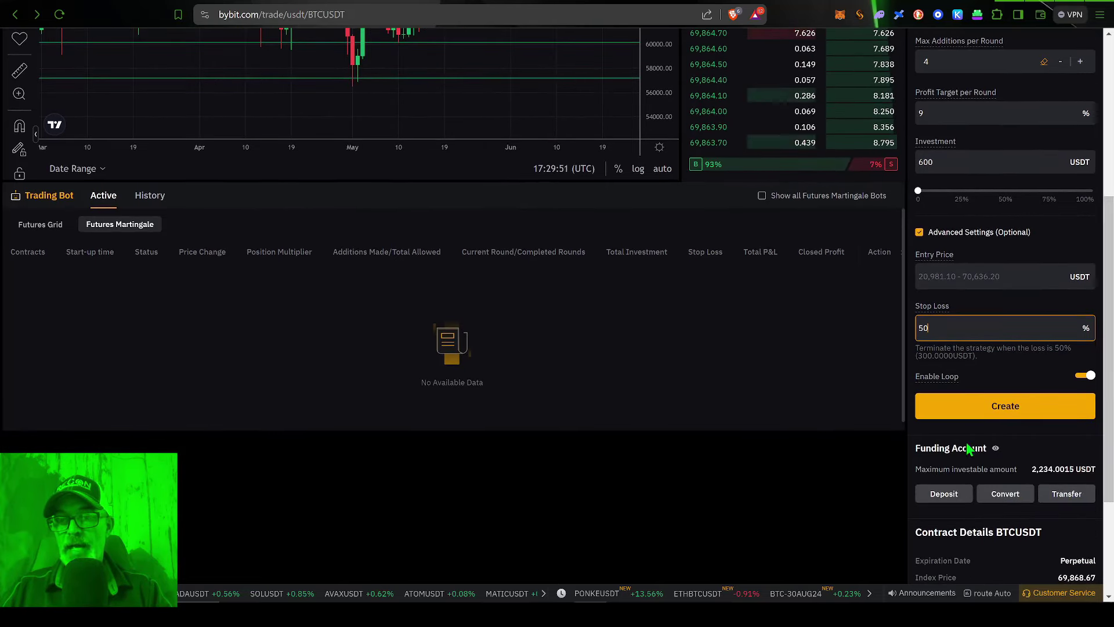
pyautogui.moveTo(938, 376)
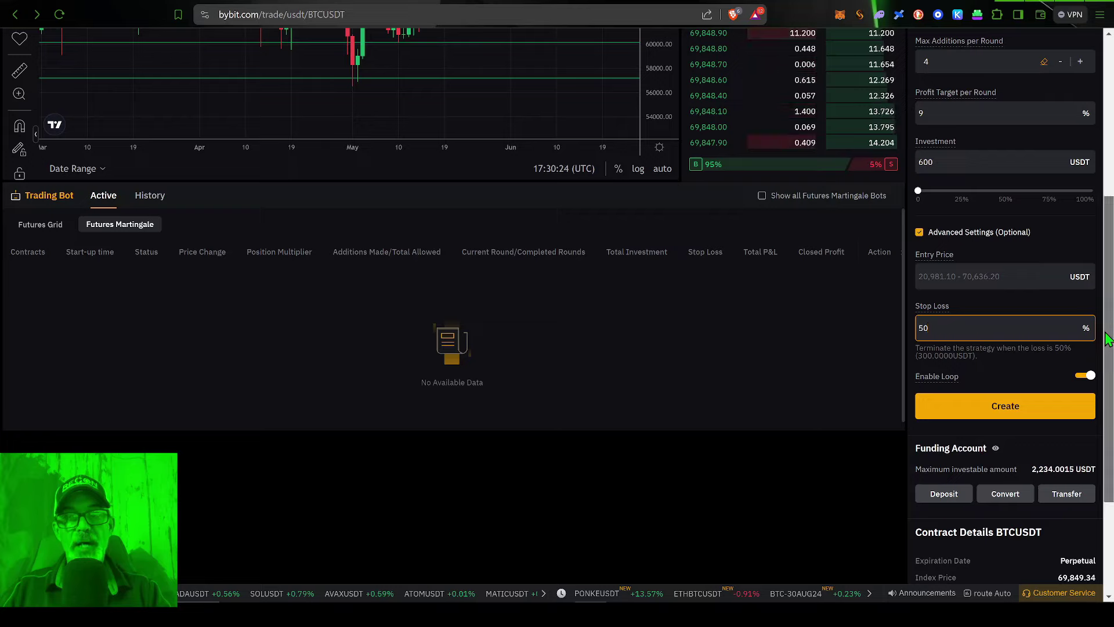
# Review the manual long BTCUSDT Futures Martingale settings, then create the bot and confirm its order summary.
pyautogui.moveTo(1107, 339); pyautogui.dragTo(1100, 289)
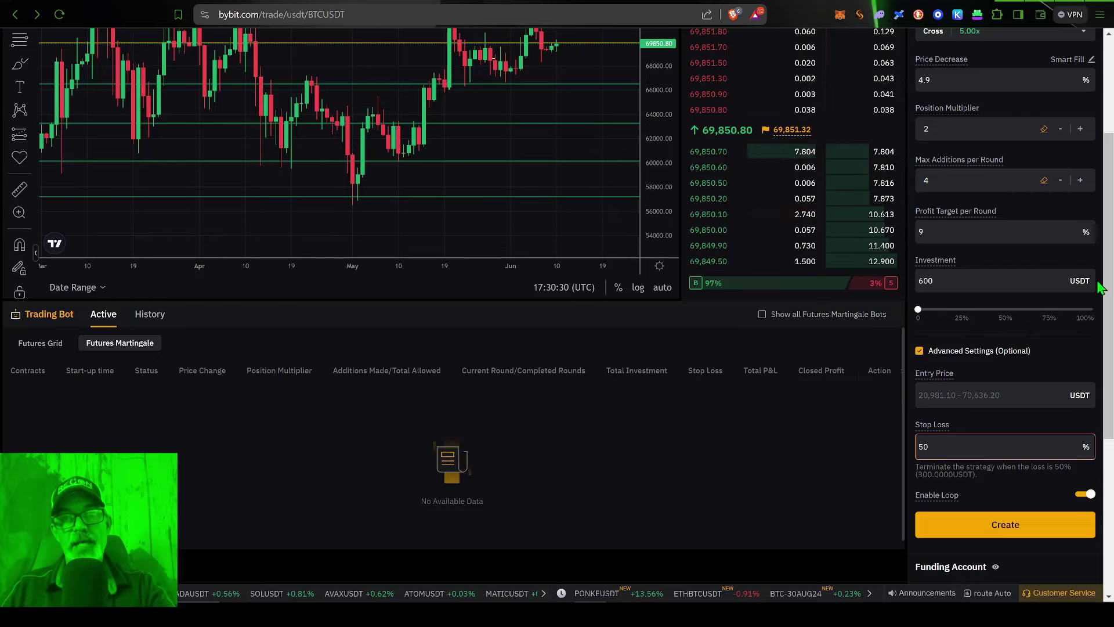
pyautogui.scroll(3, 1101, 288)
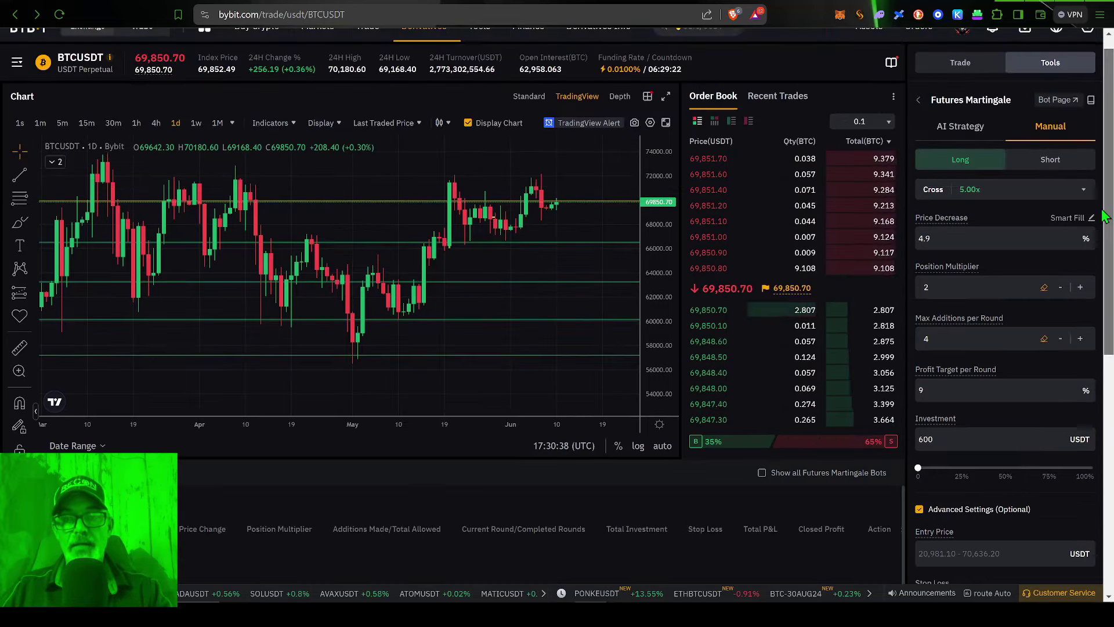
pyautogui.moveTo(1107, 231); pyautogui.dragTo(1106, 336)
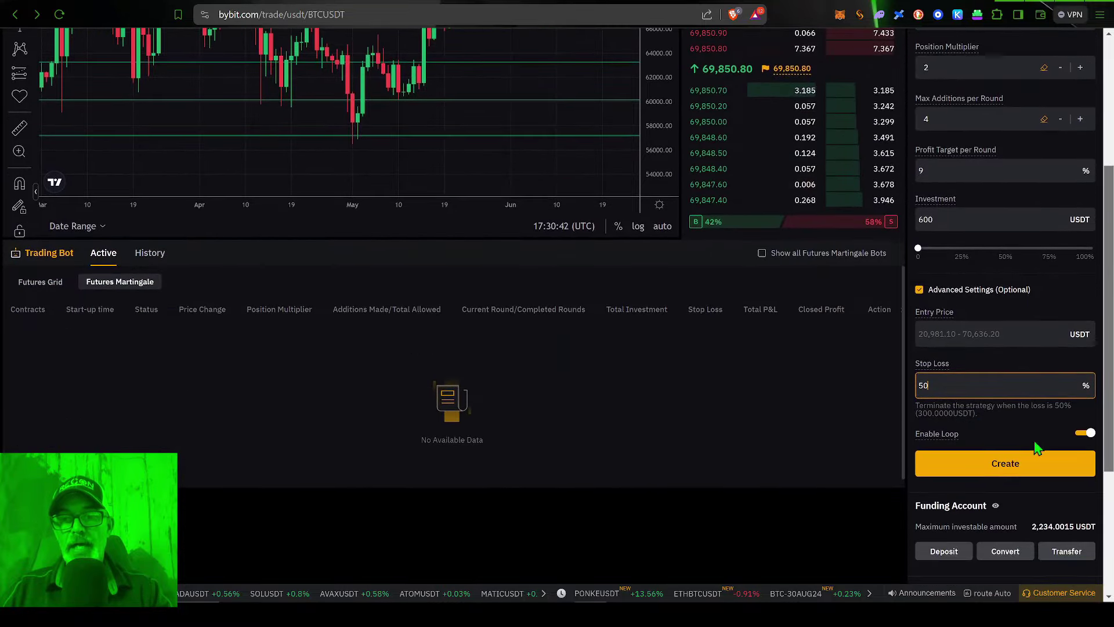
pyautogui.click(1007, 467)
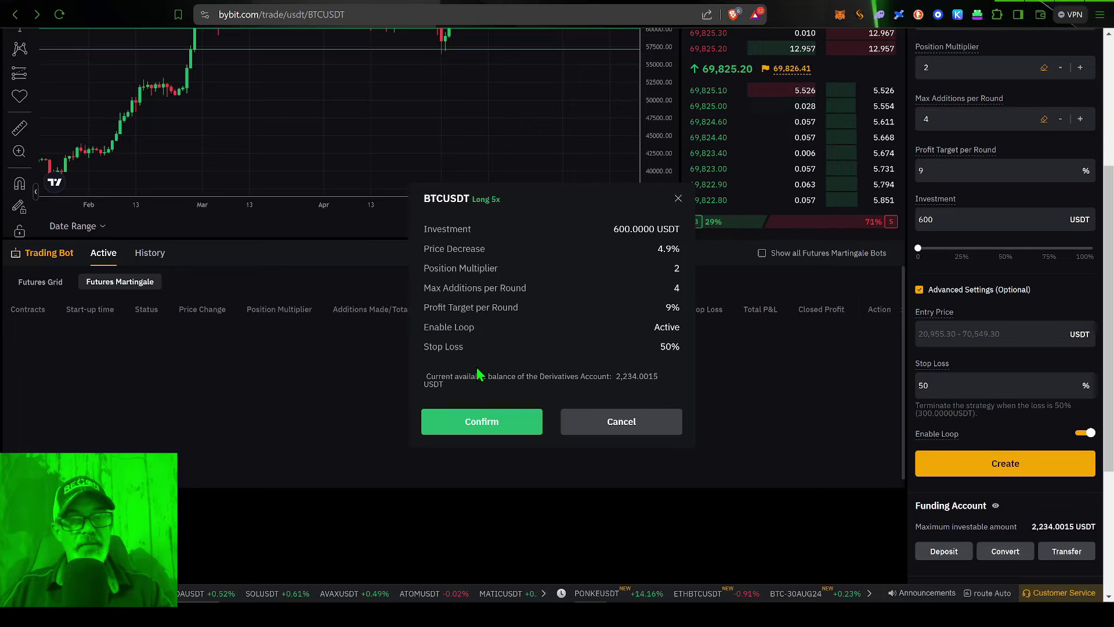
pyautogui.click(502, 423)
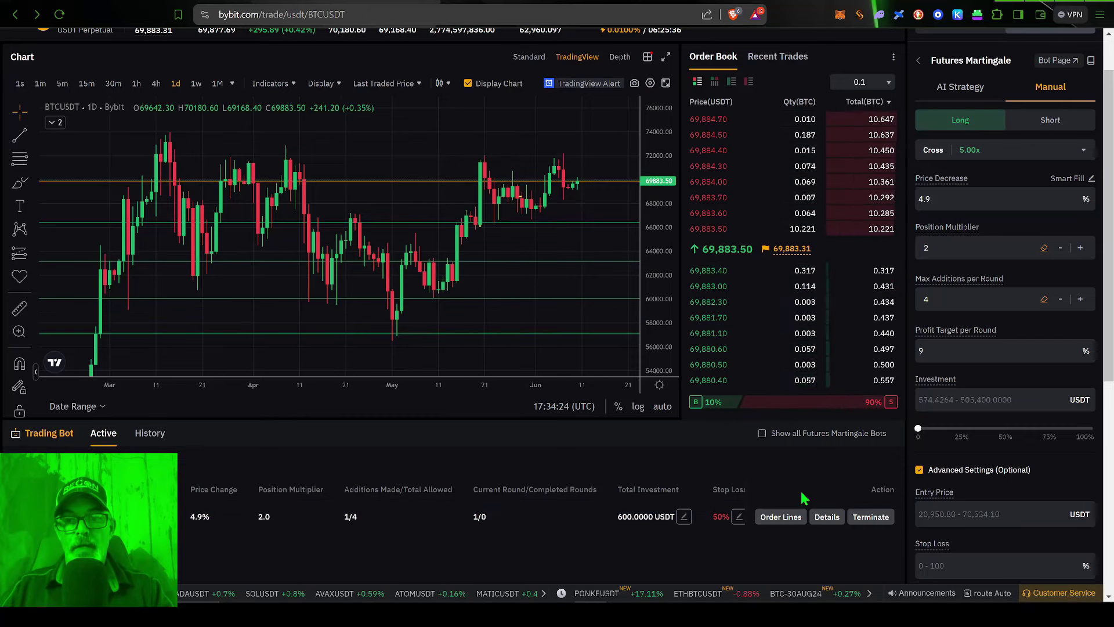
# Open the active Martingale bot's details and examine its entry price, its position orders and its status parameters.
pyautogui.click(826, 516)
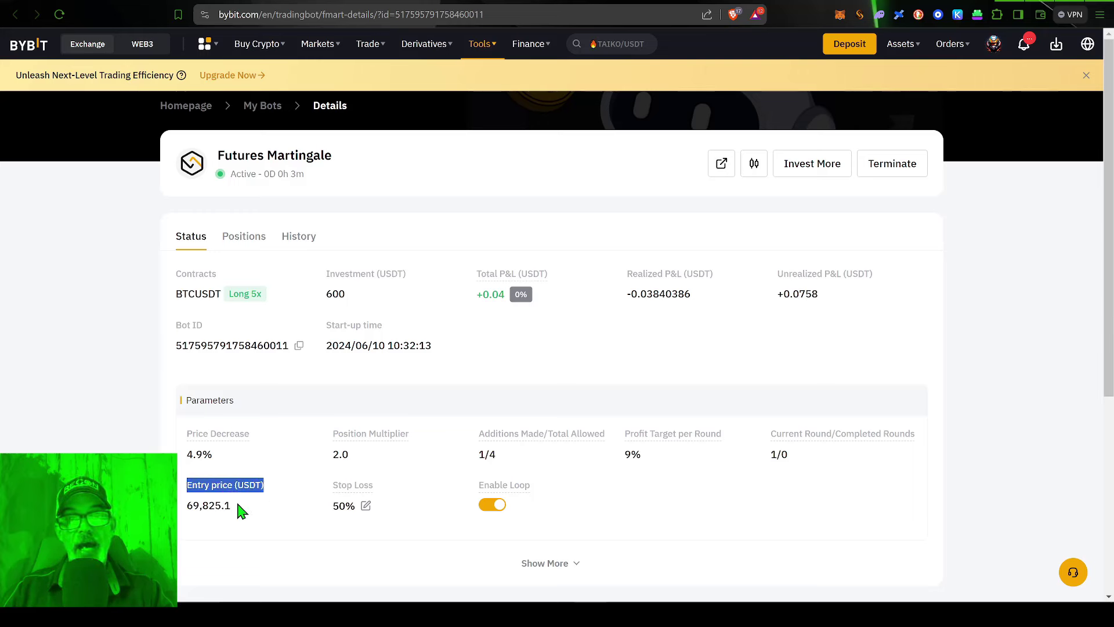
pyautogui.click(261, 244)
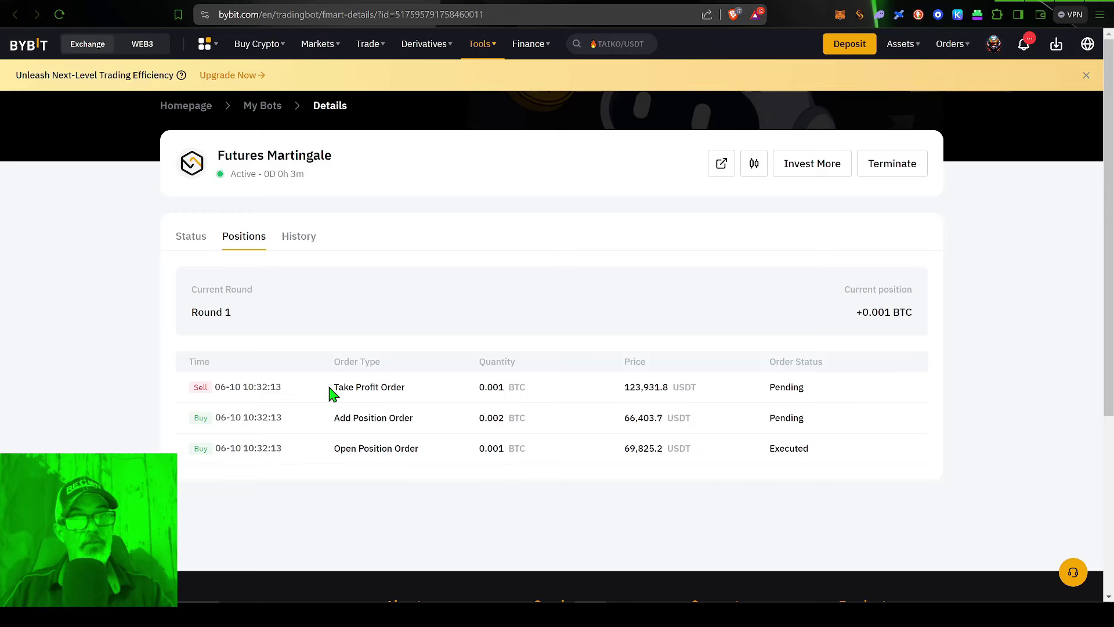
pyautogui.click(190, 240)
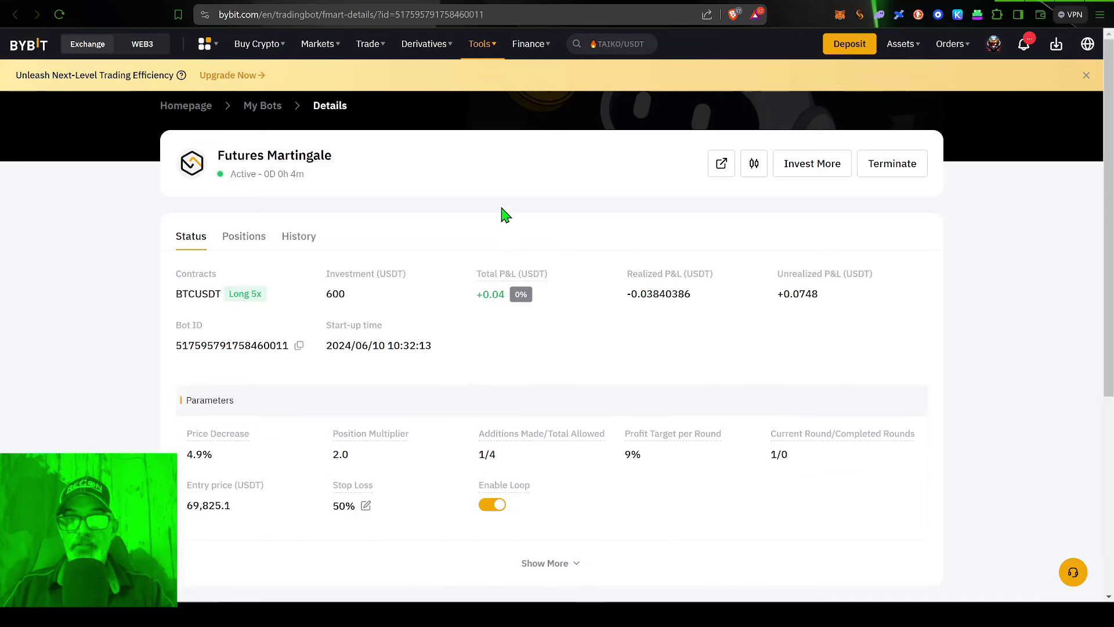
pyautogui.click(811, 165)
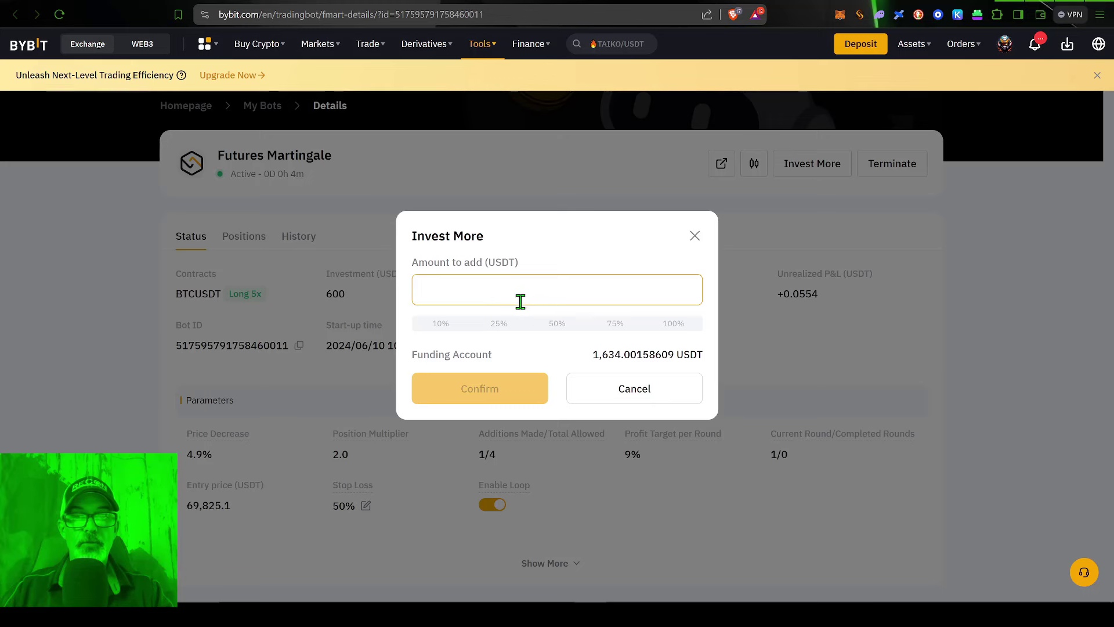
pyautogui.click(498, 329)
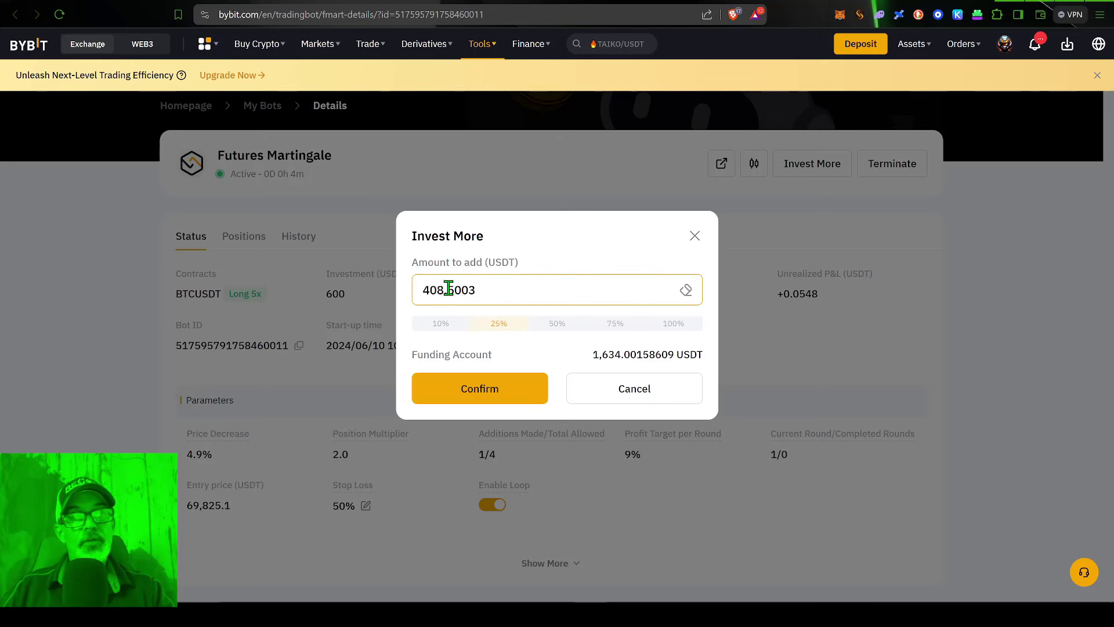
pyautogui.click(695, 235)
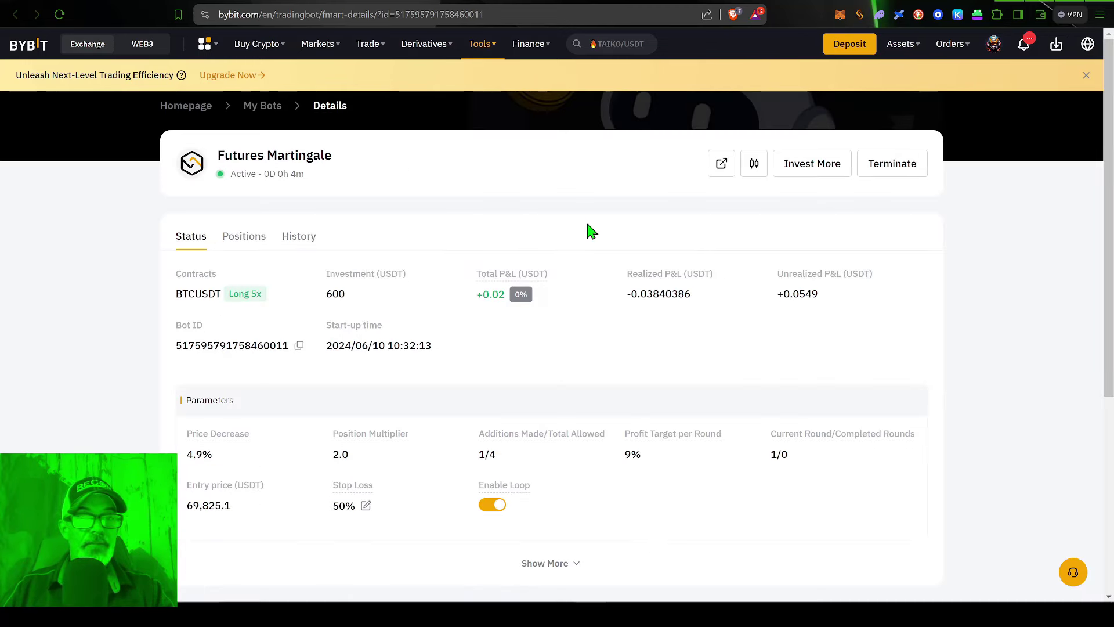